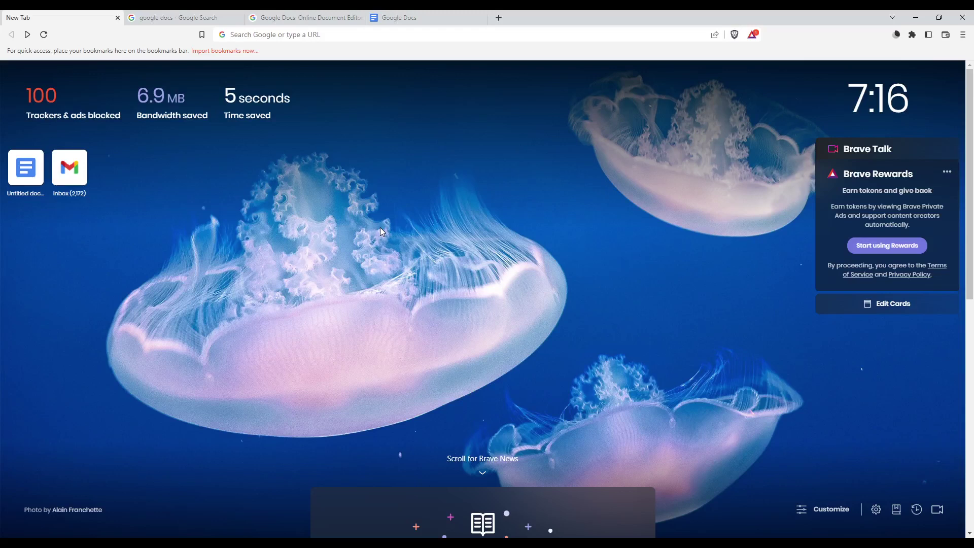
Select the 'how to transfer ownership' query text, then switch to the 'google docs - Google Search' tab.
click(289, 35)
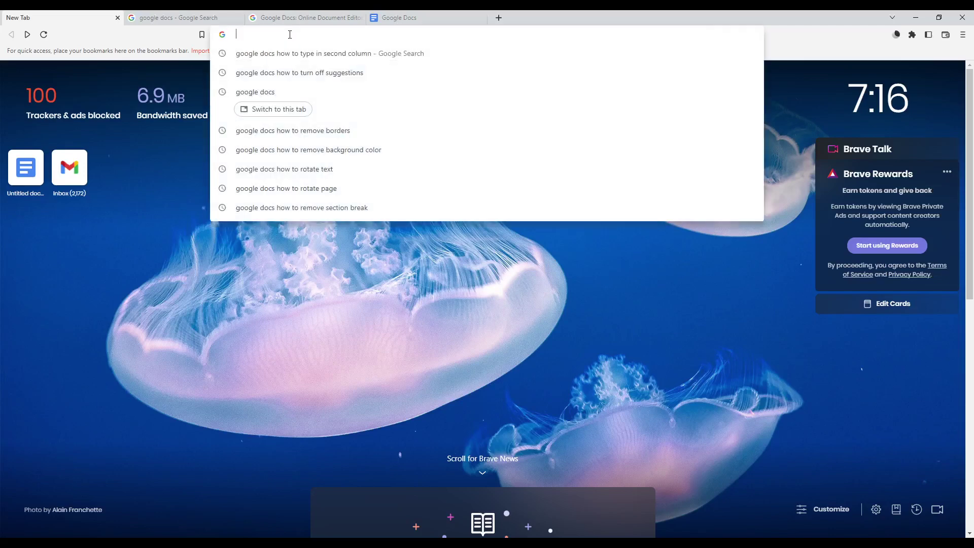
text(google docs how to transfer ownership)
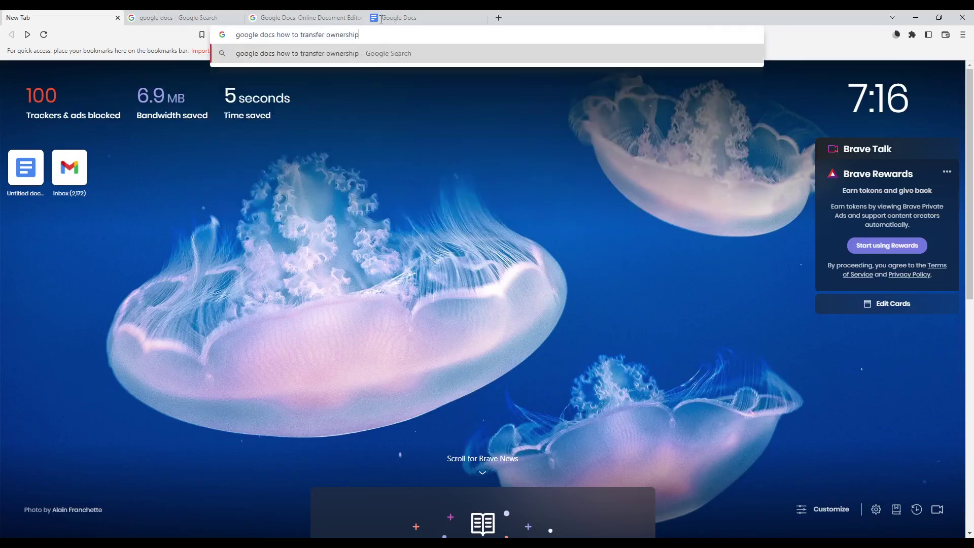
click(504, 146)
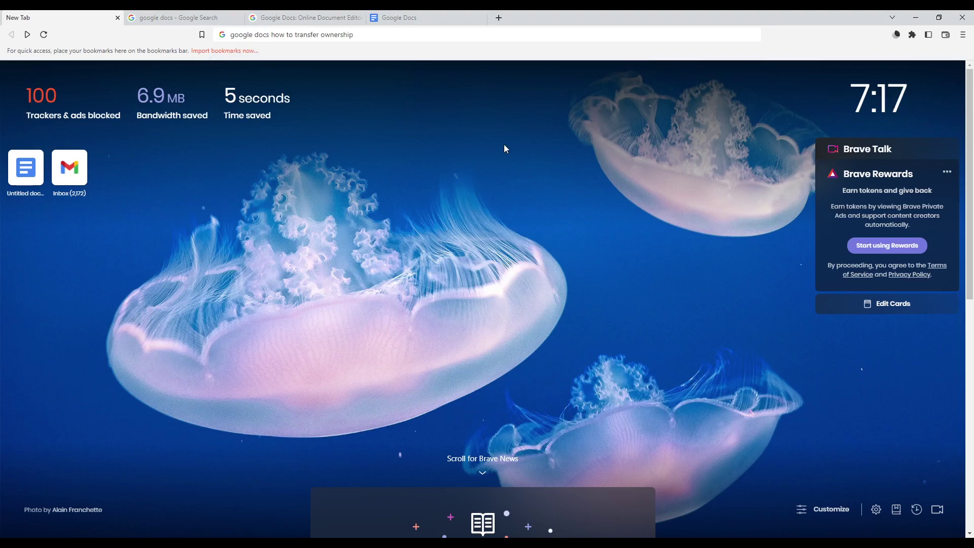
drag(354, 34, 268, 35)
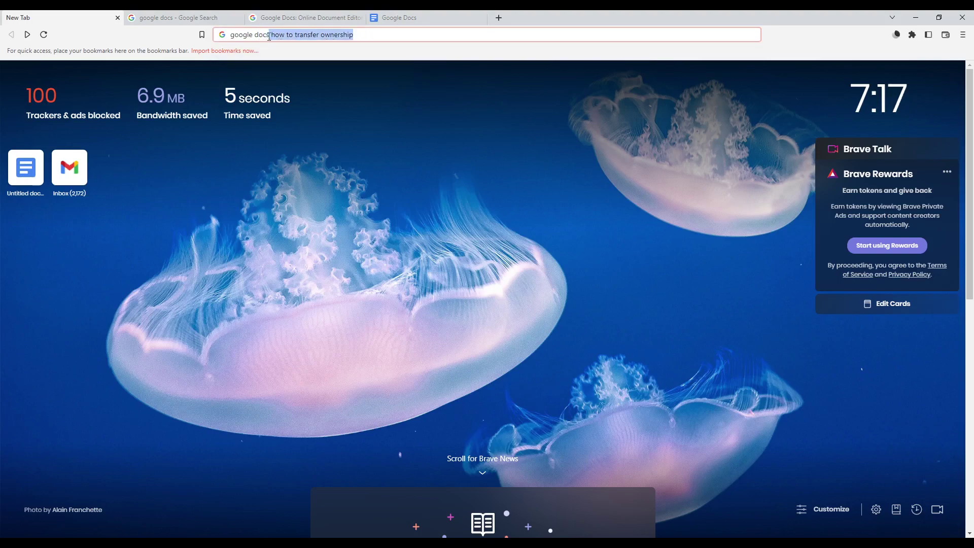
click(175, 17)
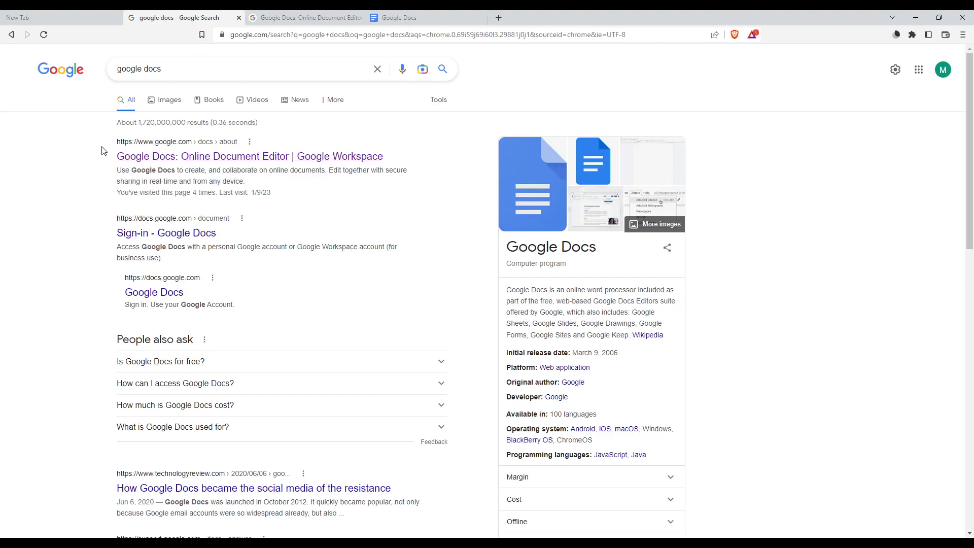
mouse_move(304, 17)
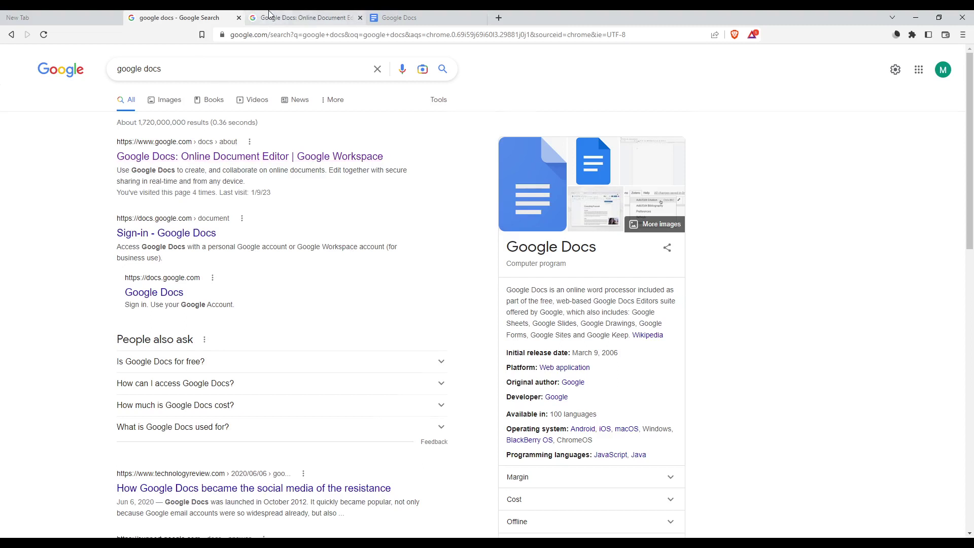
Move between the search results and Google Docs product page to reach Docs home.
click(270, 15)
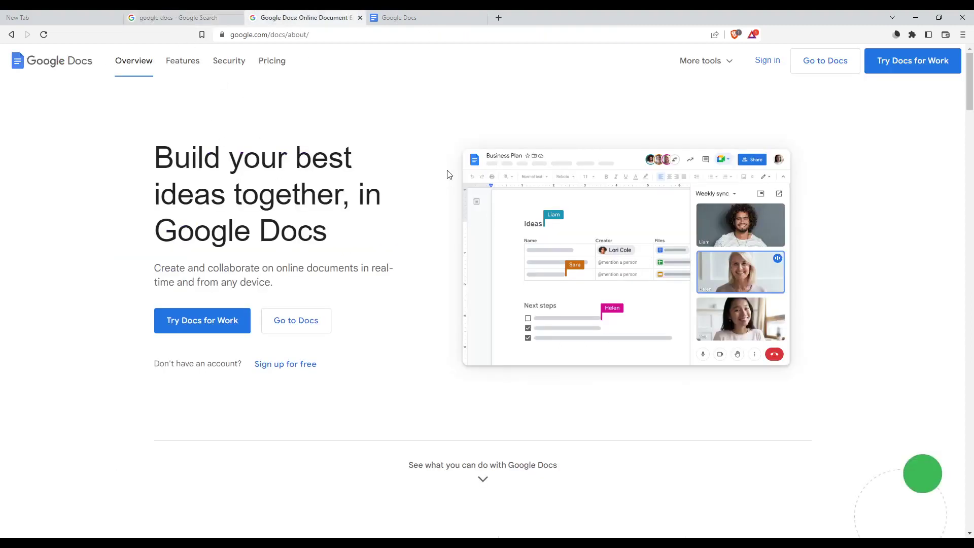
key(ctrl+shift+Tab)
click(292, 17)
click(399, 13)
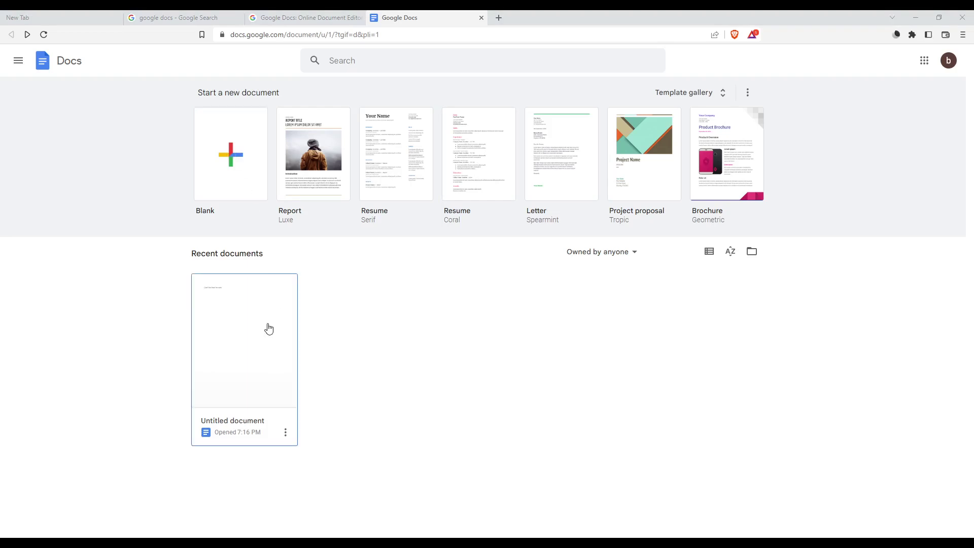
Browse the template gallery, return to Docs home, and open the Untitled document.
click(676, 92)
scroll(458, 258, down, 15)
scroll(455, 273, up, 5)
scroll(455, 272, up, 10)
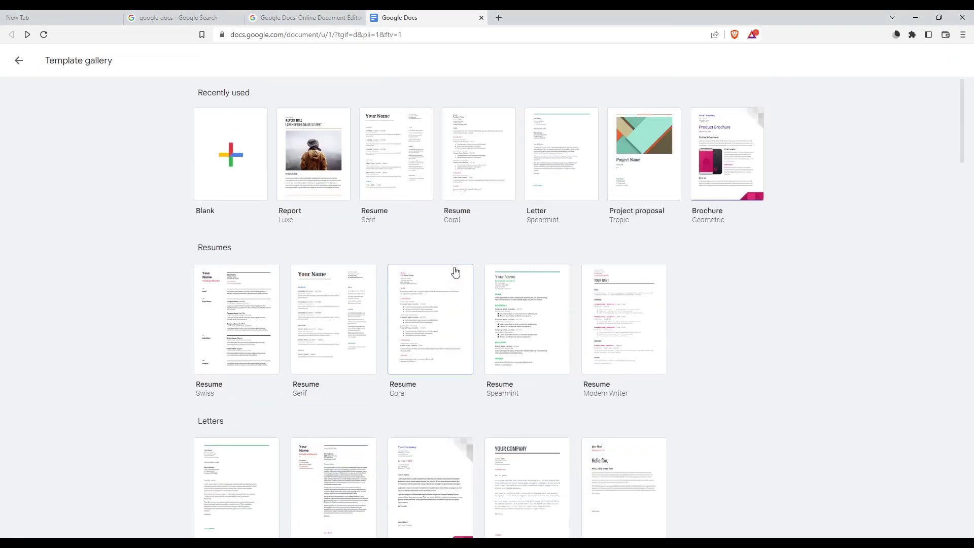
click(19, 60)
click(243, 297)
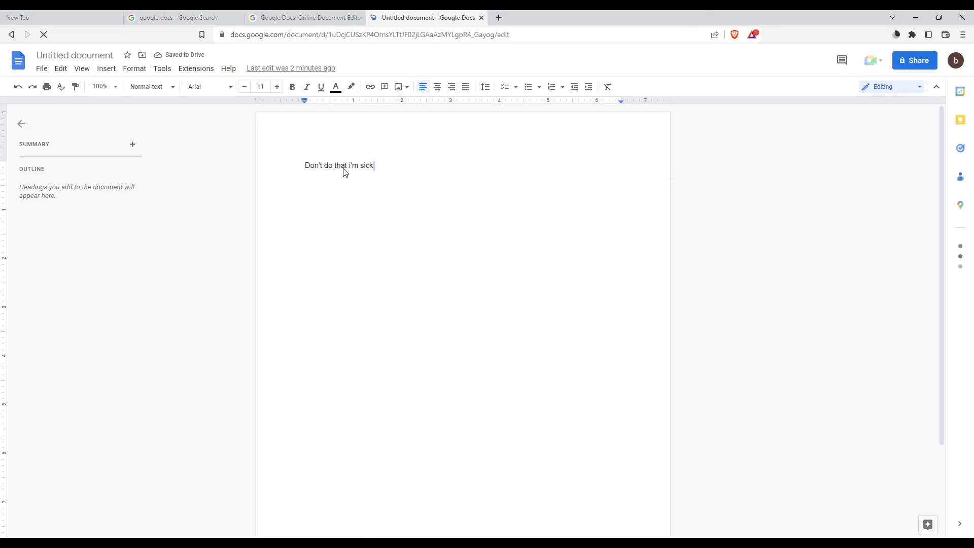
Delete the line "Don't do that i'm sick", then open Share, skip naming, and close it.
drag(376, 170, 278, 182)
key(BackSpace)
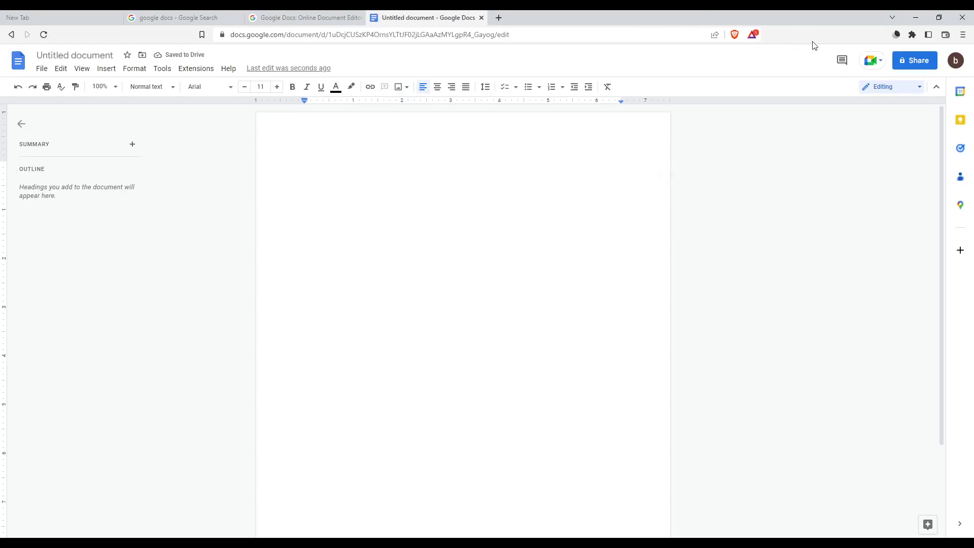
click(914, 60)
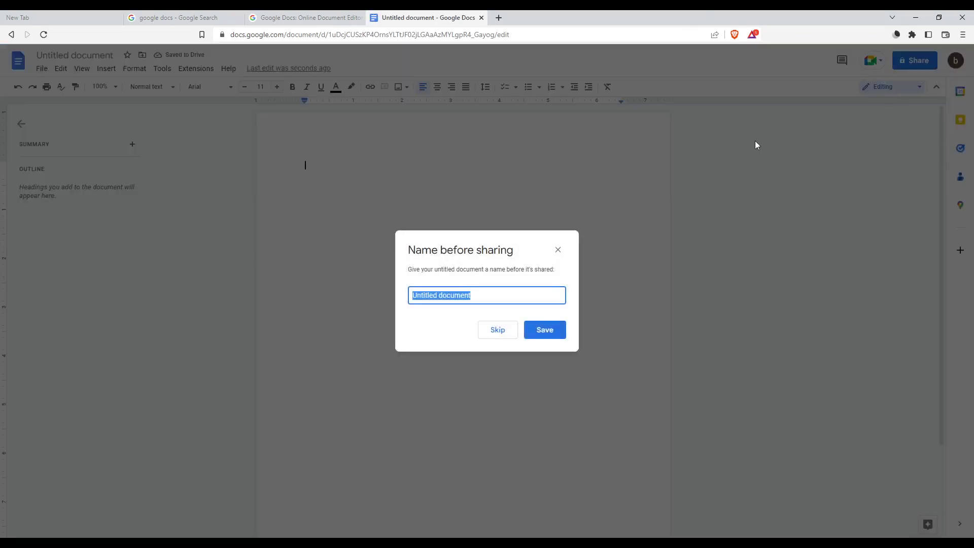
click(558, 250)
click(581, 378)
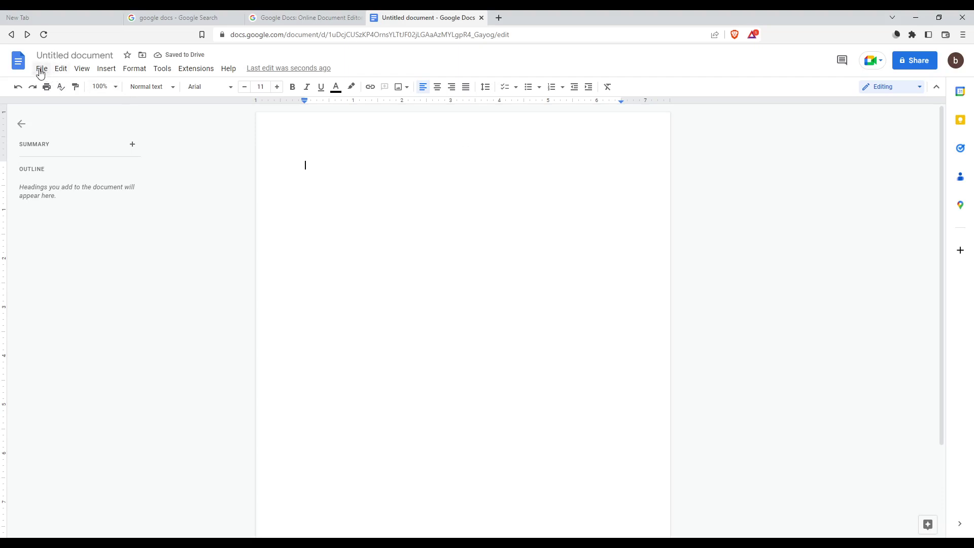
Through File > Share > Share with others, name the document 'Test' and save.
click(40, 72)
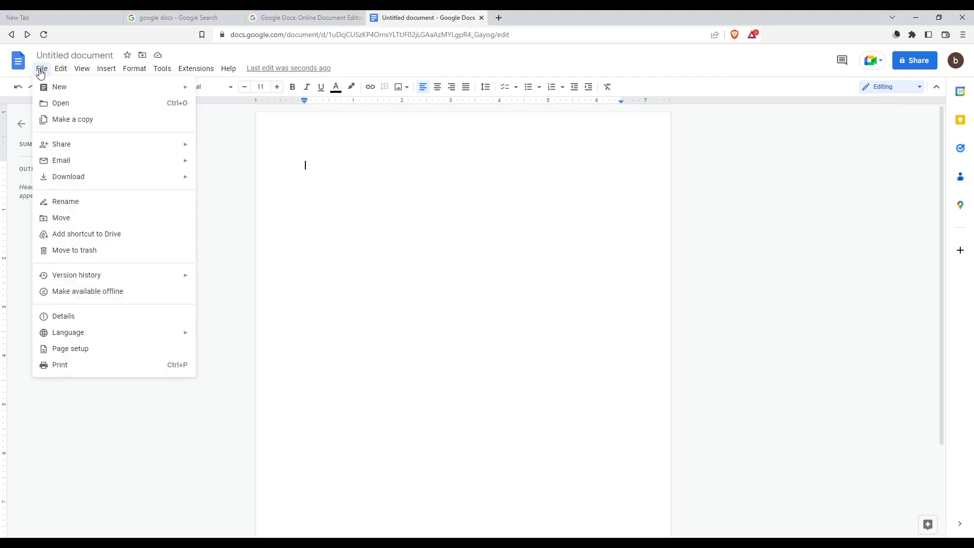
mouse_move(62, 144)
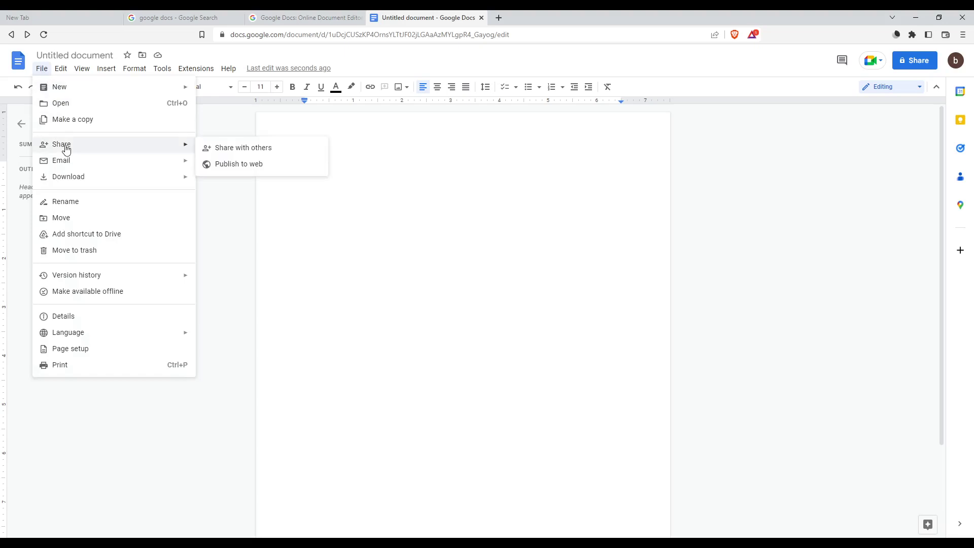
click(236, 148)
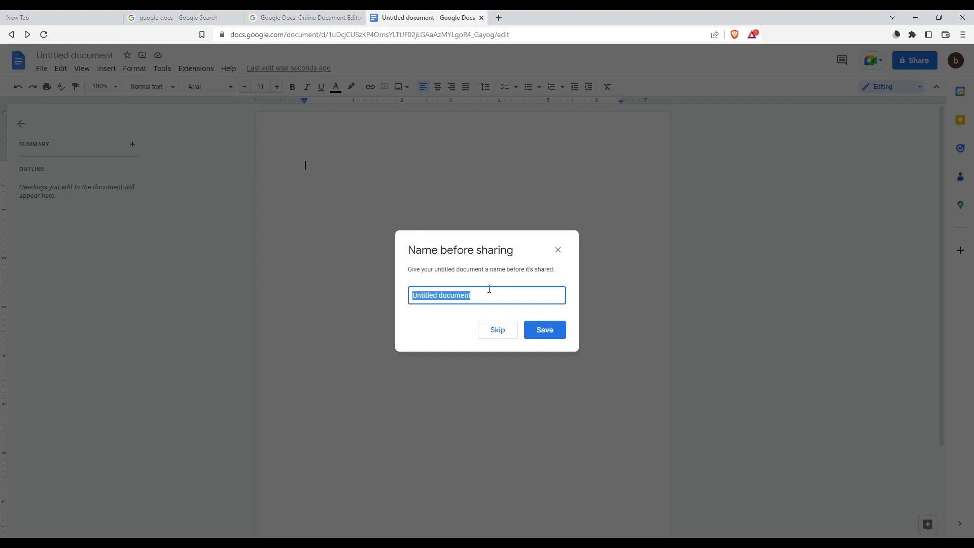
key(BackSpace)
text(T)
text(est)
click(545, 330)
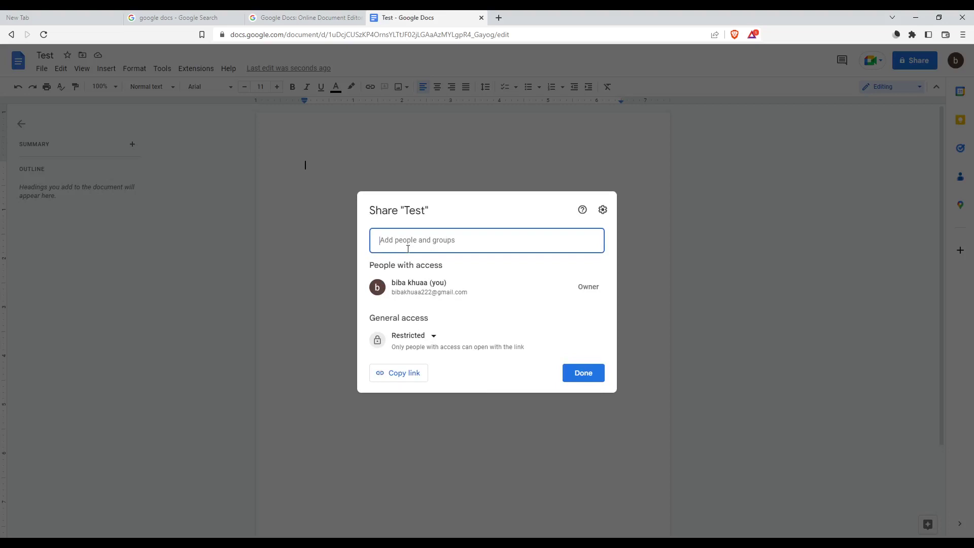
mouse_move(420, 287)
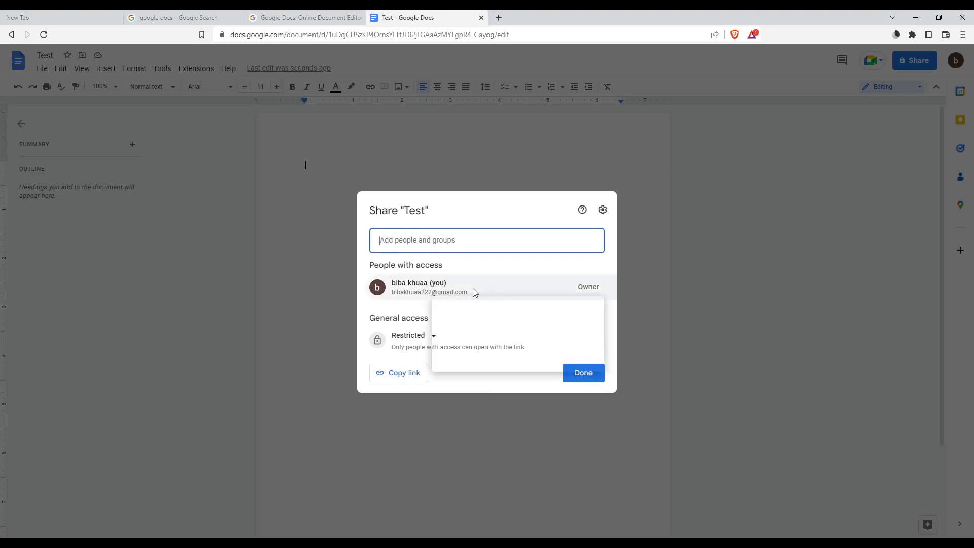
Confirm the Owner entry under People with access, then close the Share dialog with Done.
drag(444, 265, 412, 284)
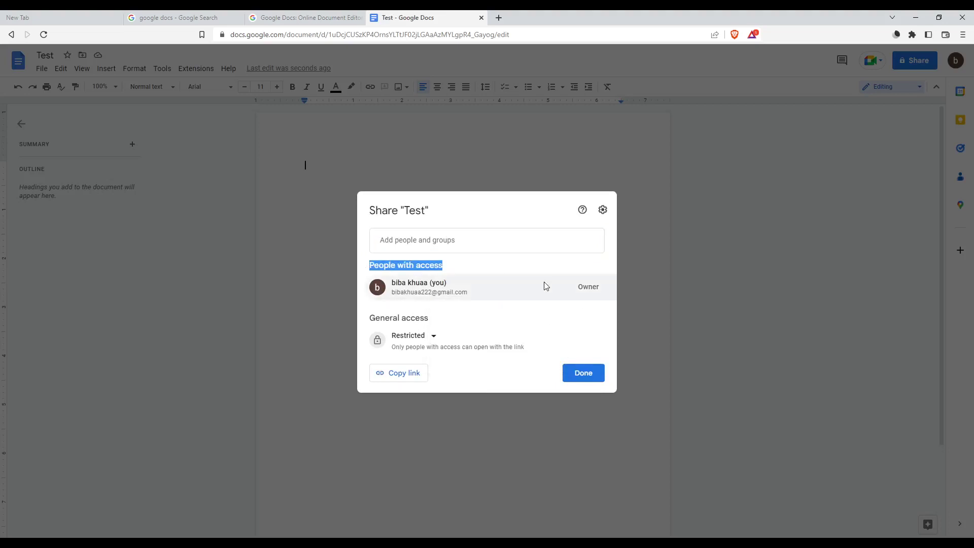
click(579, 290)
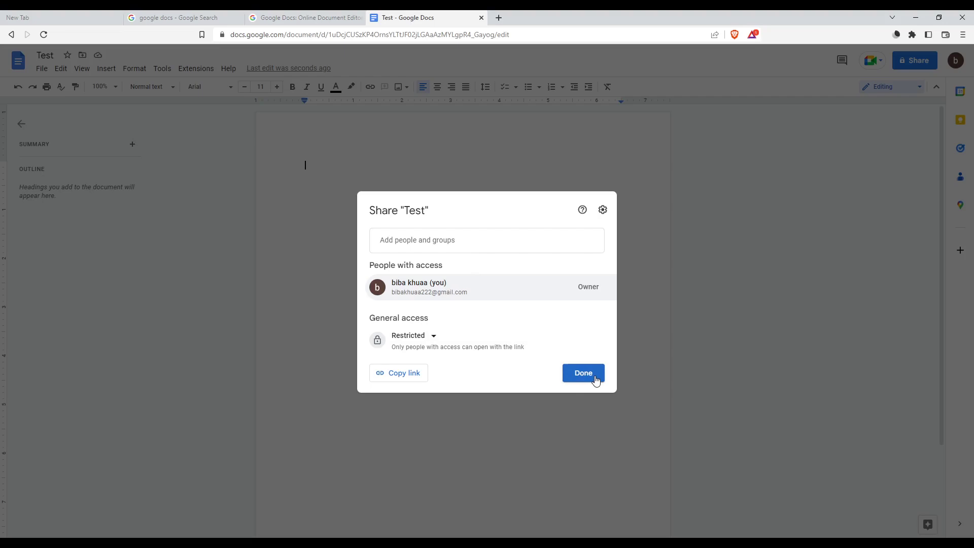
click(593, 374)
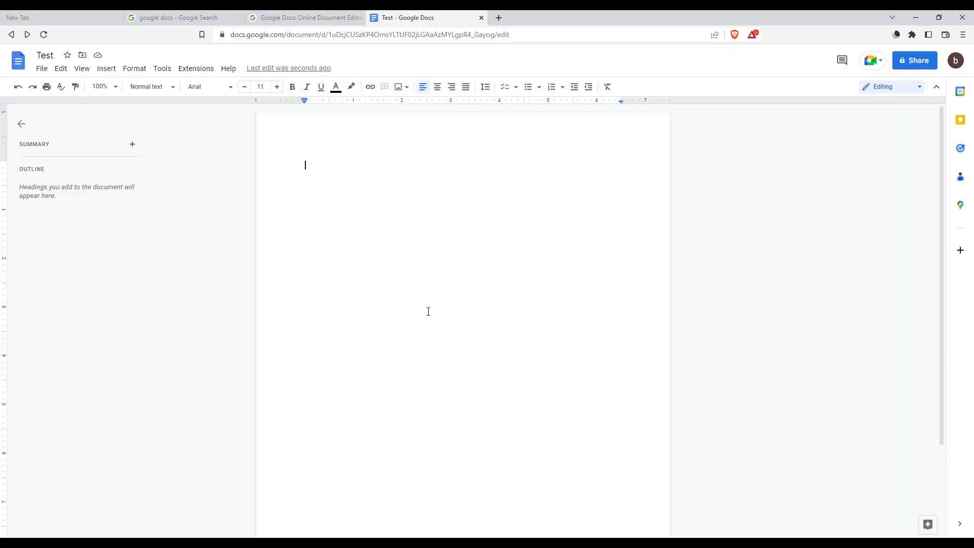